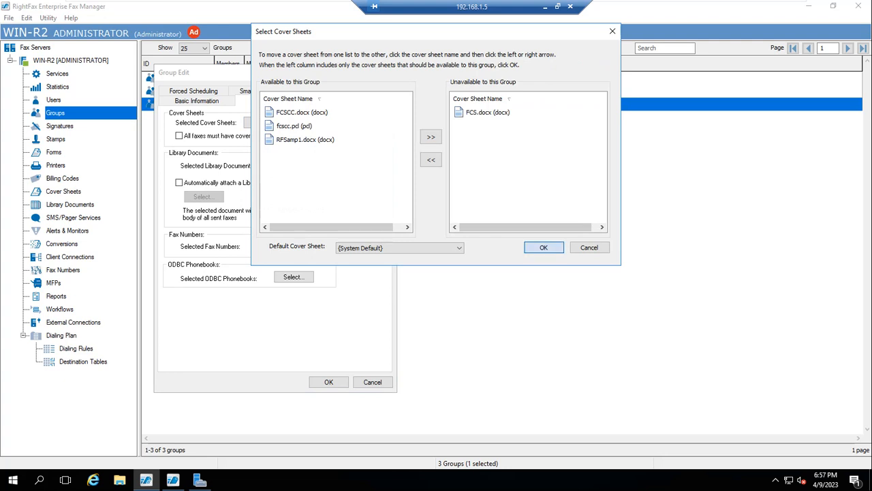
Require cover sheets on all faxes for the RIGHTFAXG group and make the first unassigned fax number unavailable to it, saving the group.
left_click(179, 136)
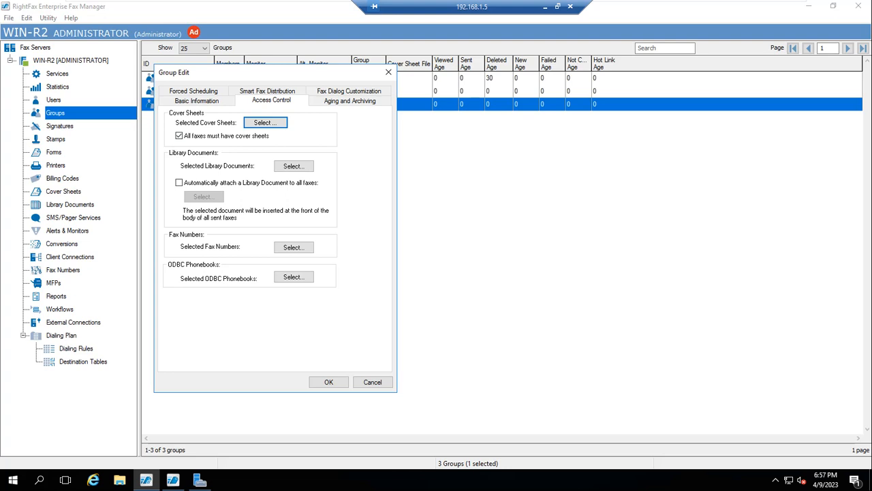
left_click(294, 247)
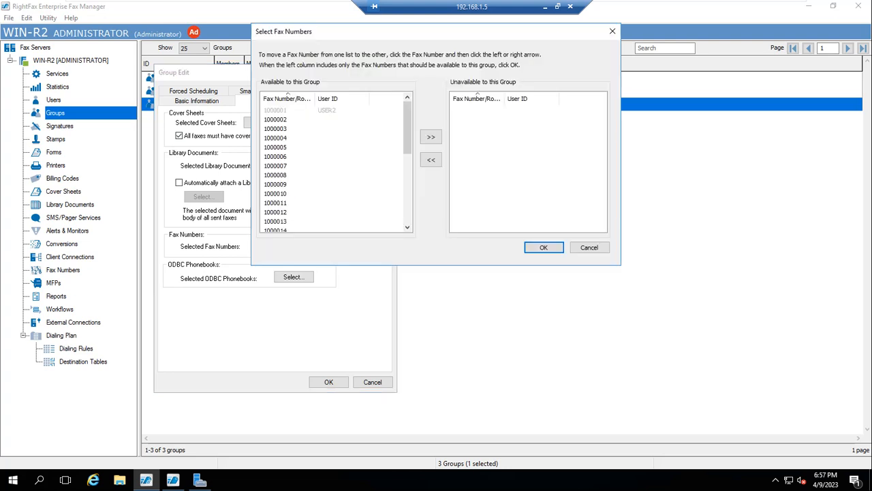
left_click(276, 119)
left_click(430, 137)
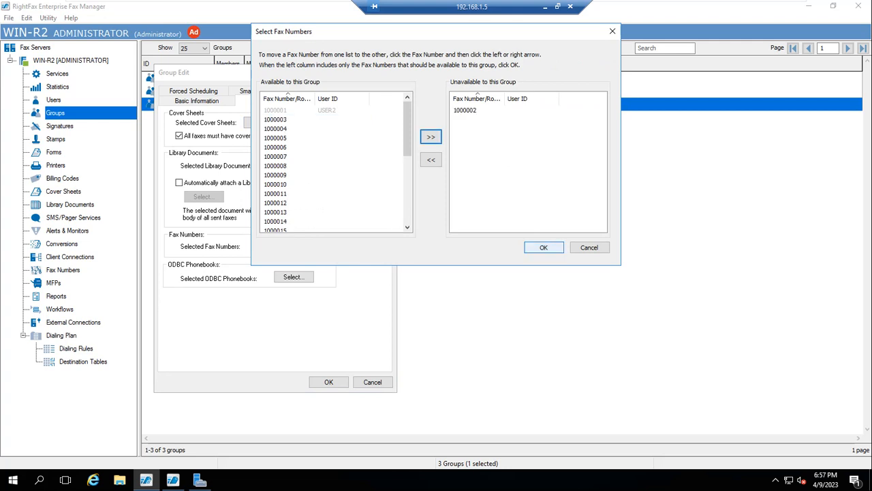
left_click(544, 247)
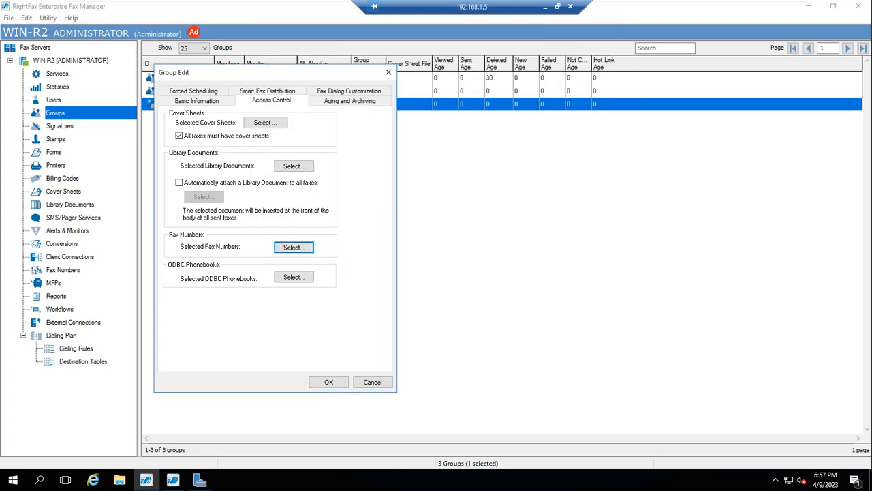
left_click(329, 381)
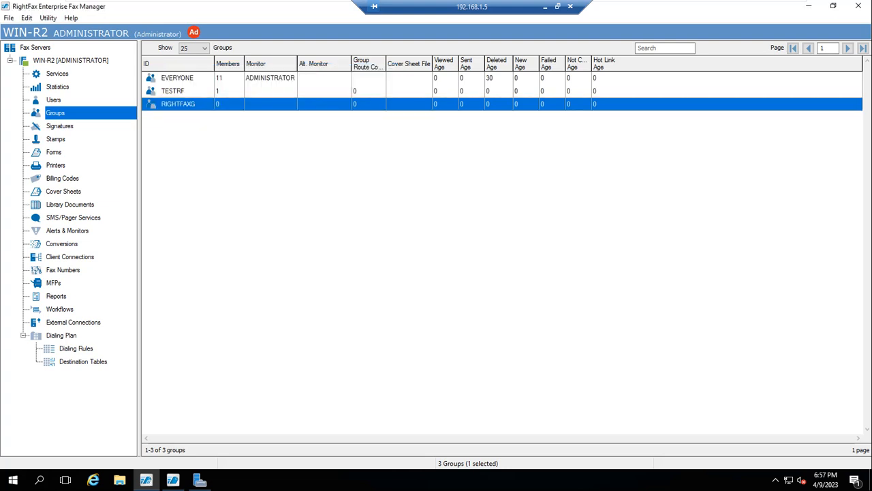
Assign the first available fax number as USER3's routing code and save the user.
left_click(53, 101)
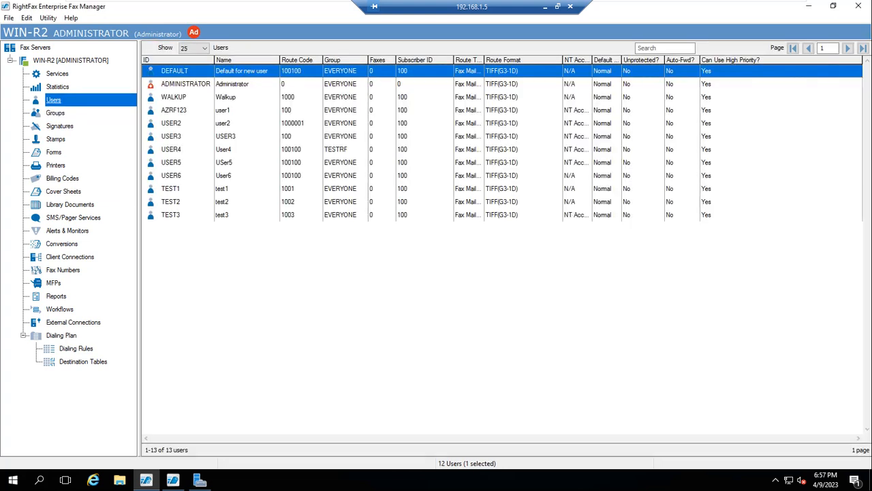
left_click(172, 136)
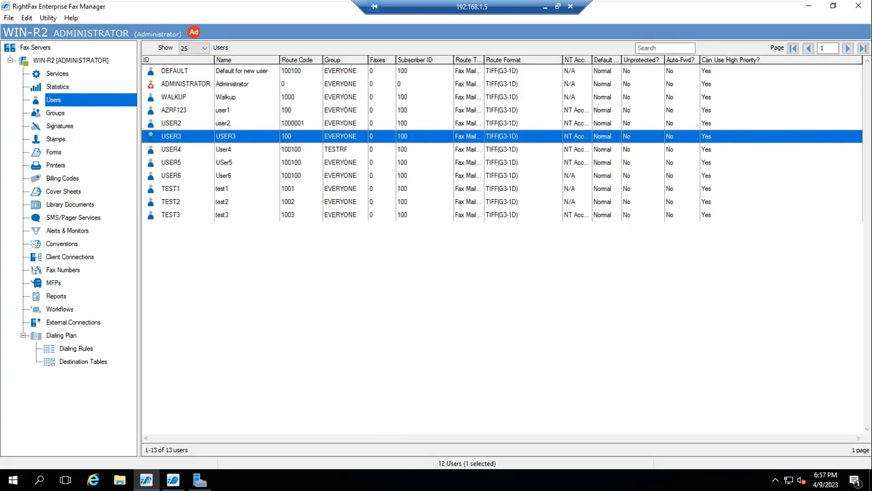
right_click(175, 137)
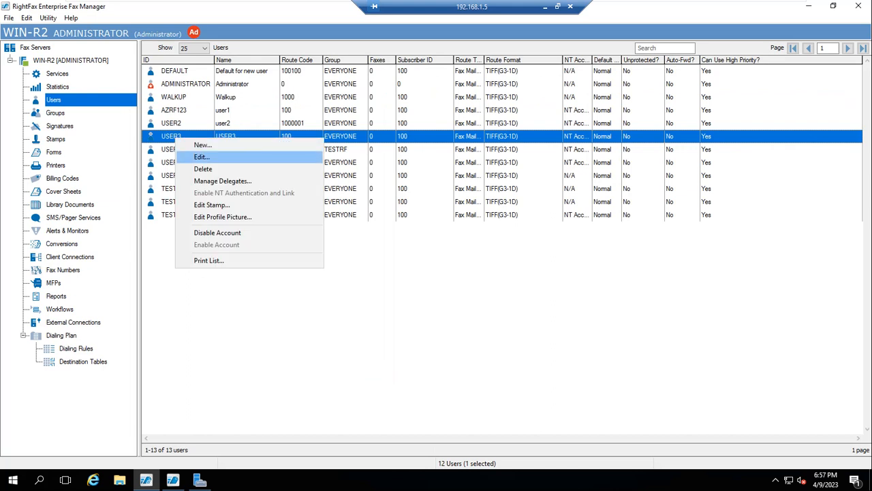
left_click(202, 157)
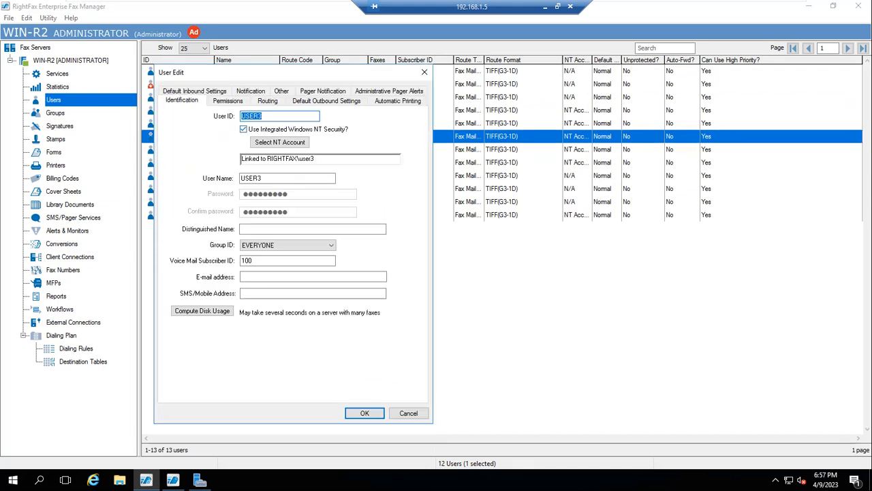
left_click(268, 101)
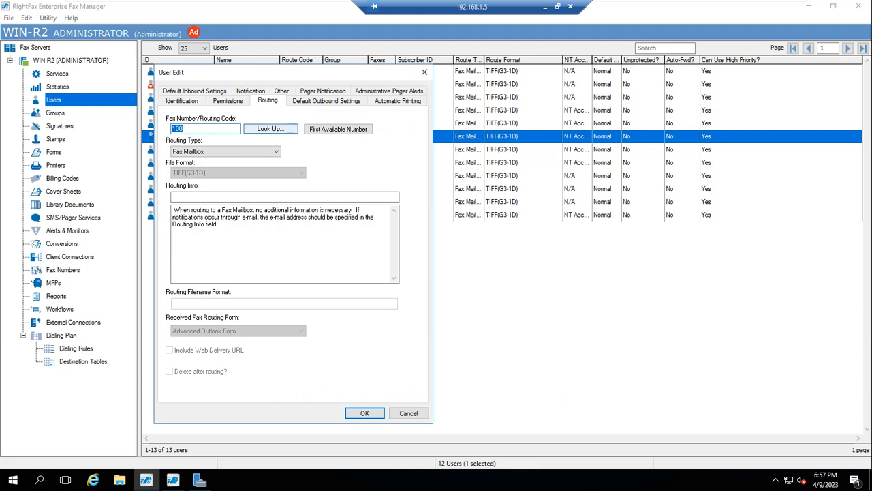
left_click(338, 128)
left_click(364, 413)
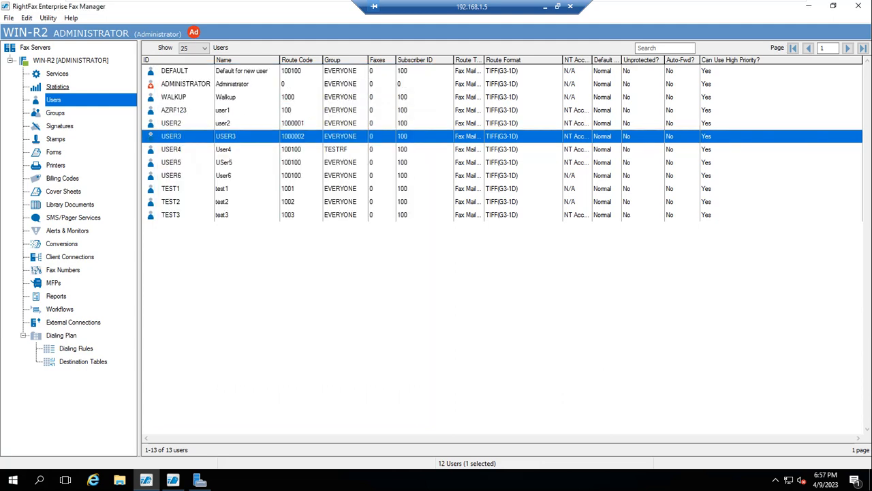
Check which fax numbers are available and unavailable to the RIGHTFAXG group, and close the group without saving changes.
left_click(56, 114)
left_click(192, 105)
right_click(192, 105)
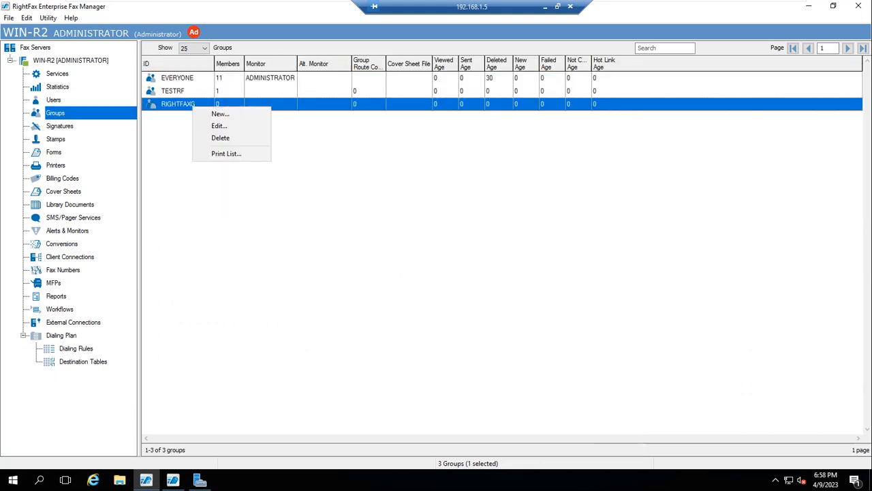
left_click(219, 125)
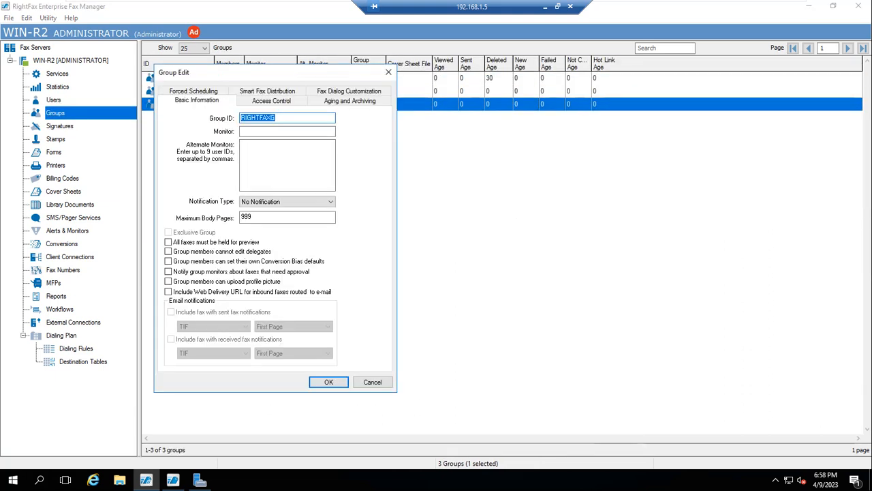
left_click(271, 100)
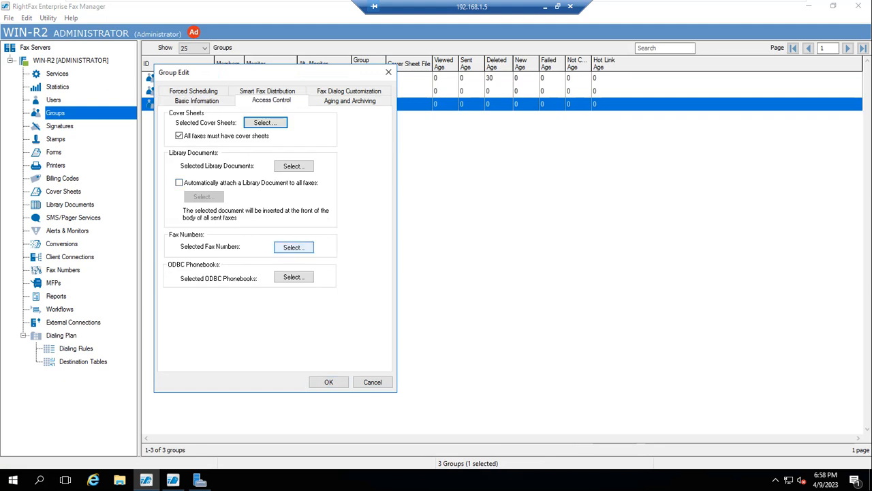
left_click(294, 247)
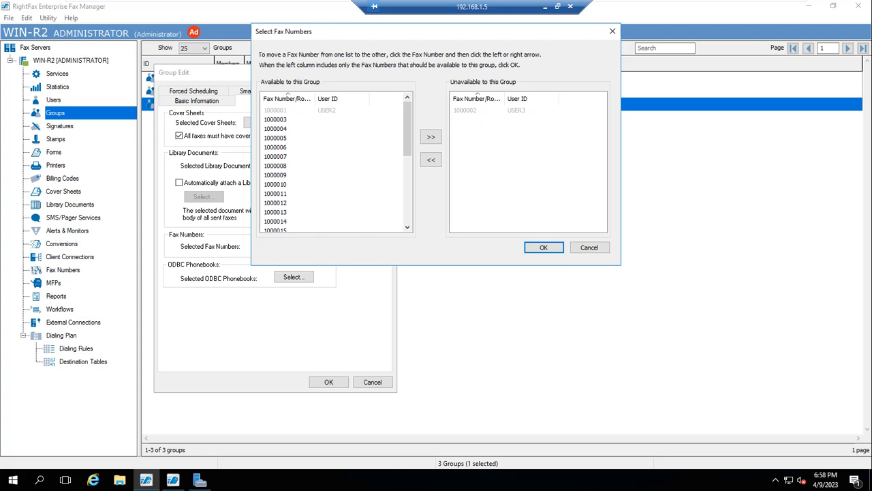
left_click(543, 247)
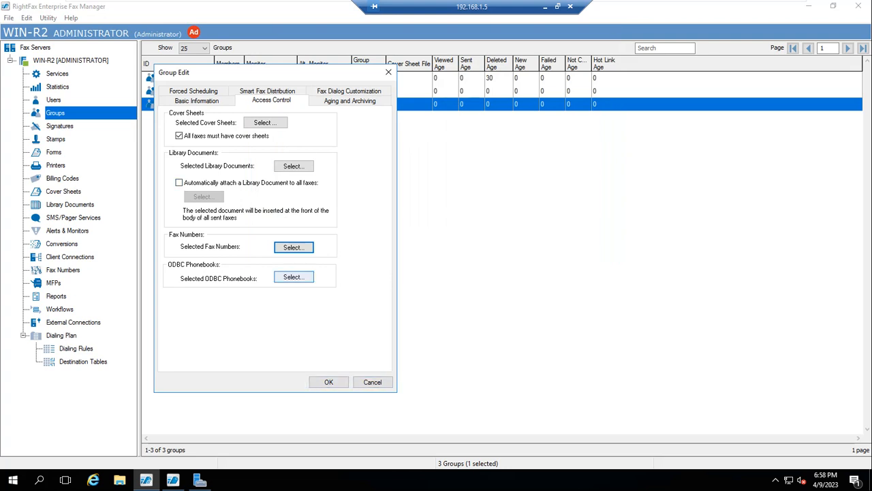
left_click(372, 381)
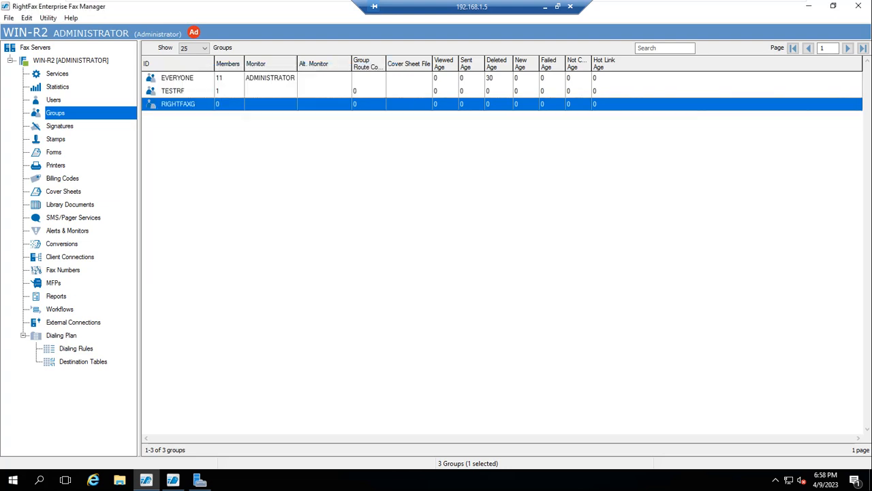
Set the RIGHTFAXG group's automatic aging to 5 days for deleted faxes and apply the aging settings to all user folders.
right_click(185, 105)
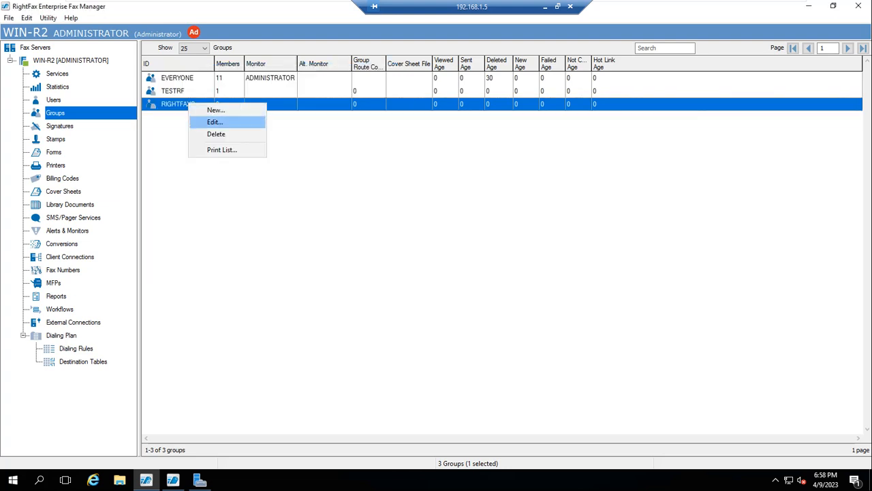
left_click(206, 120)
left_click(271, 100)
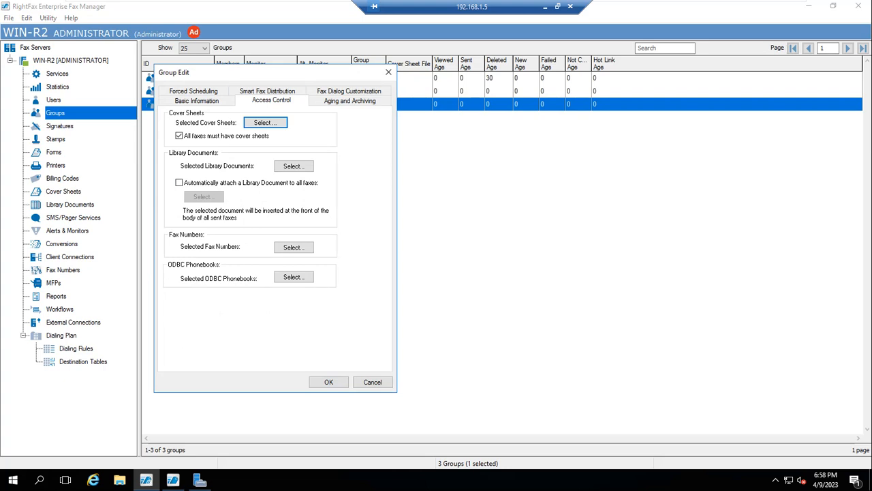
left_click(350, 100)
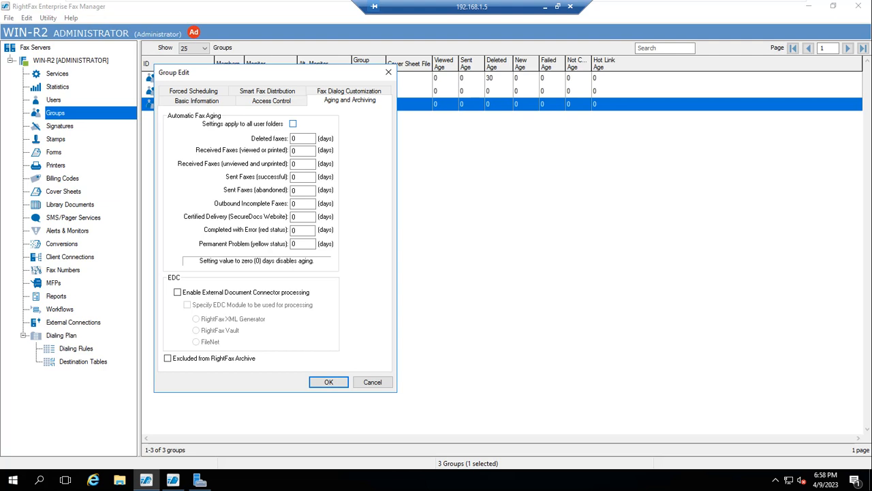
left_click(293, 123)
left_click(293, 123)
left_click(293, 123)
left_click(293, 124)
key("Tab")
type("5")
key("Tab")
Enable External Document Connector processing with the RightFax XML Generator module and exclude the group from RightFax Archive.
left_click(177, 292)
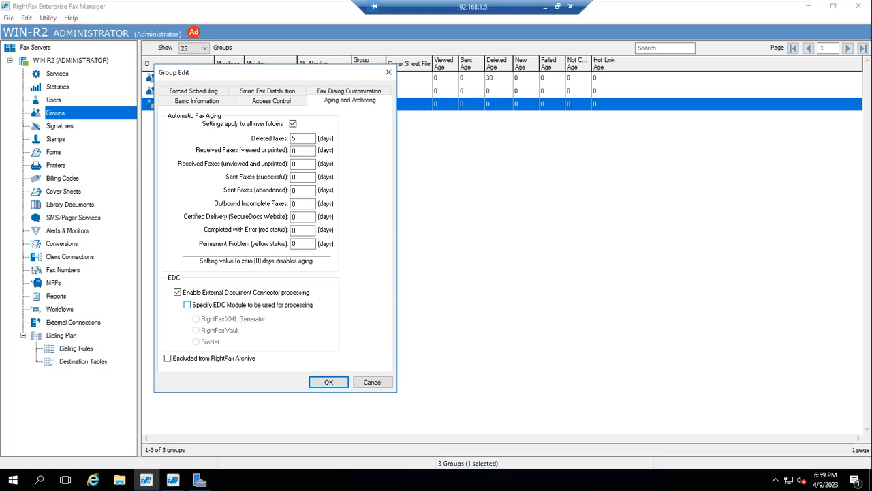
left_click(187, 305)
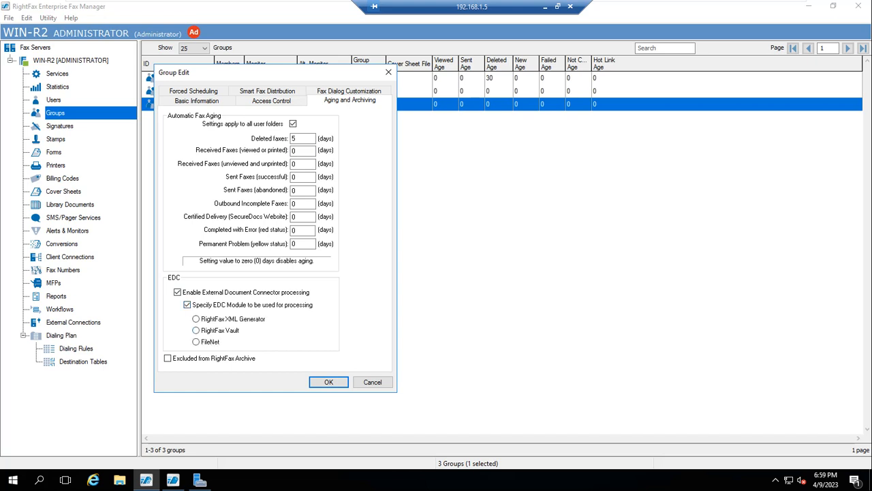
left_click(196, 319)
left_click(167, 358)
left_click(272, 100)
left_click(349, 101)
Try enabling forced scheduling for the group.
left_click(222, 92)
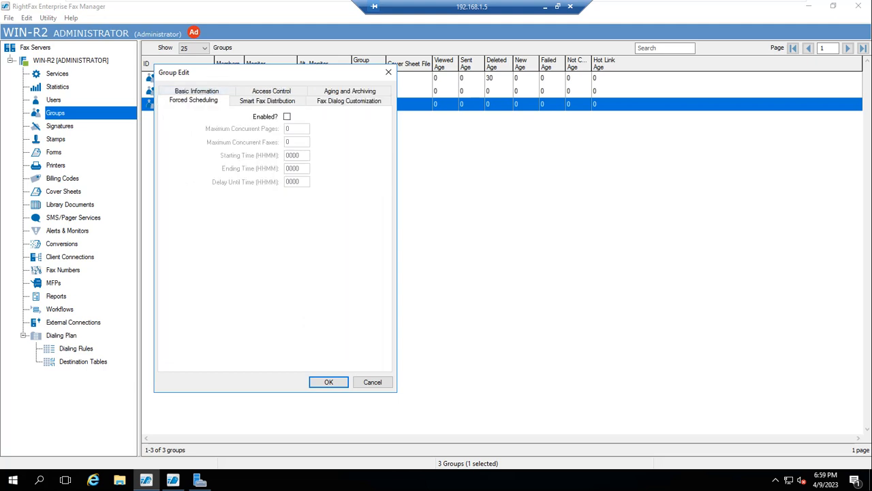
left_click(287, 117)
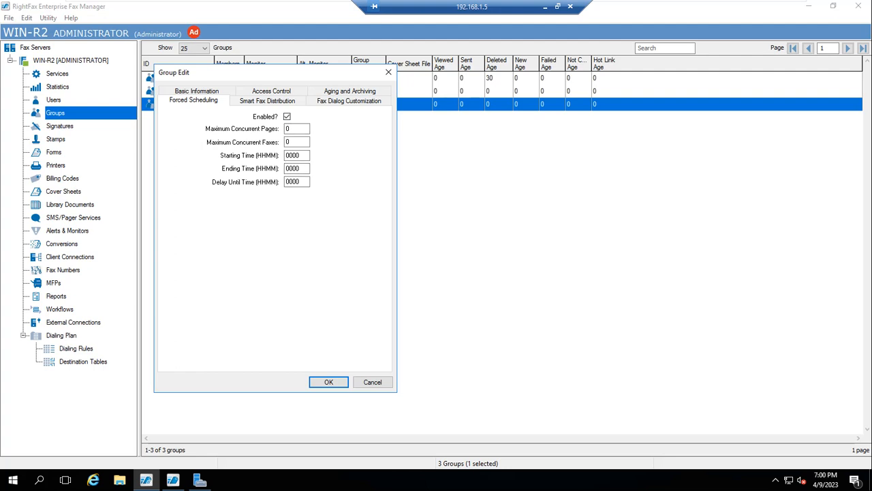
left_click(287, 116)
left_click(287, 116)
left_click(287, 116)
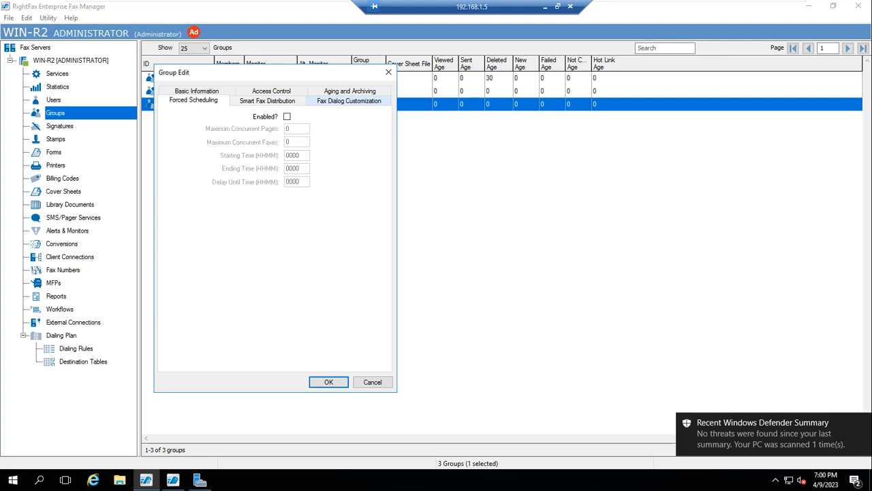
Review the list of Fax Information dialog box options that can be removed for the group.
left_click(348, 101)
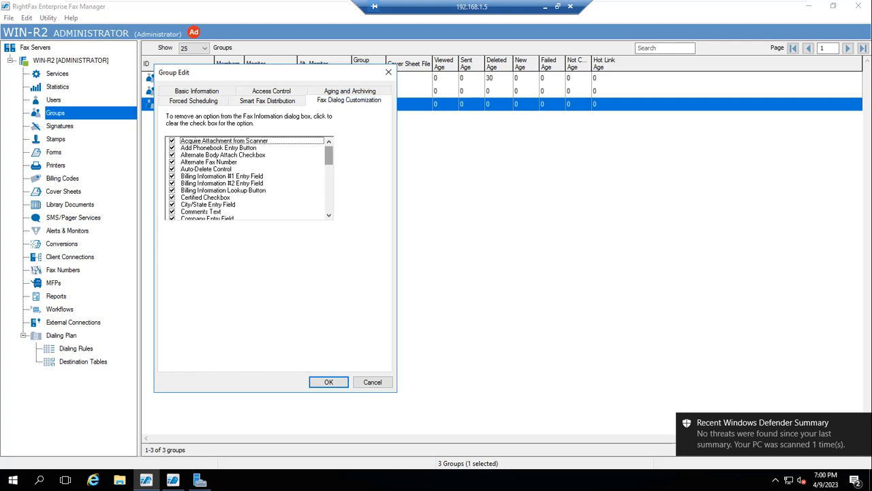
scroll(249, 178, "down", 8)
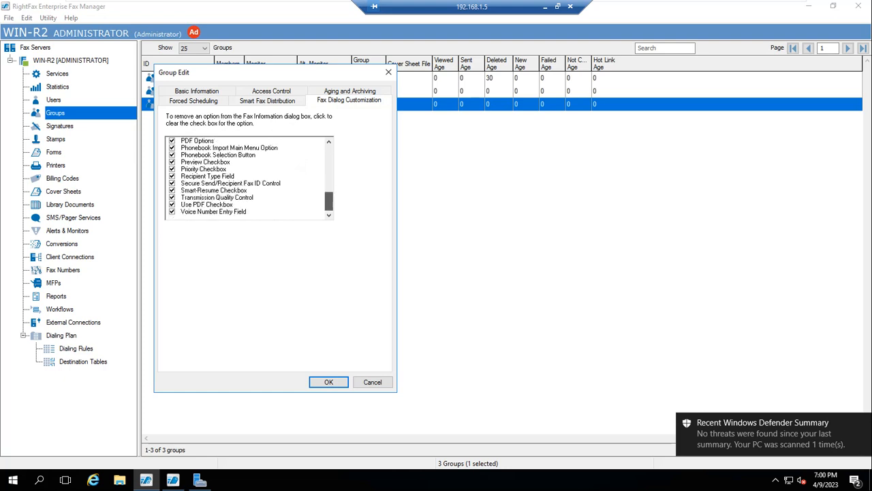
left_click(218, 211)
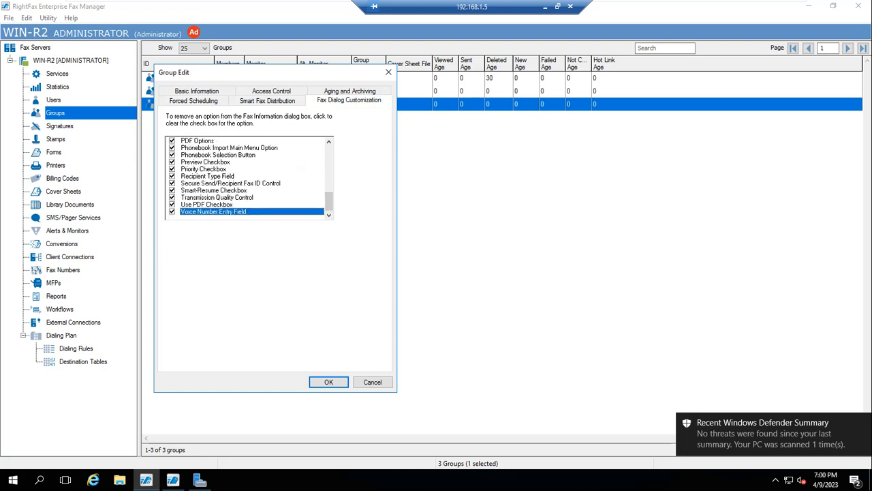
scroll(249, 178, "up", 8)
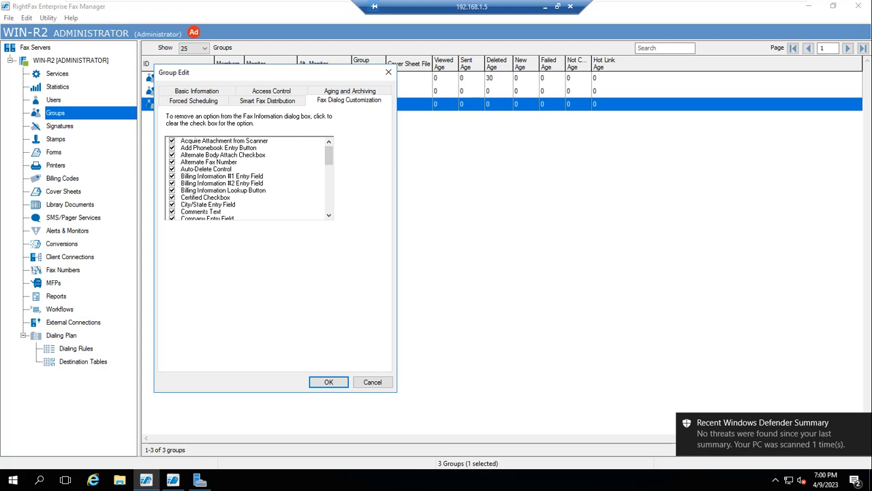
left_click(172, 141)
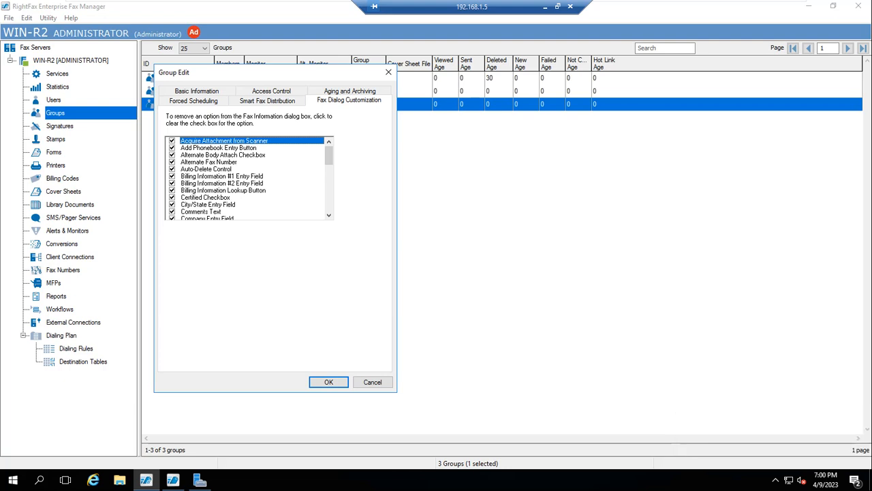
Enable smart fax distribution for the group.
left_click(267, 100)
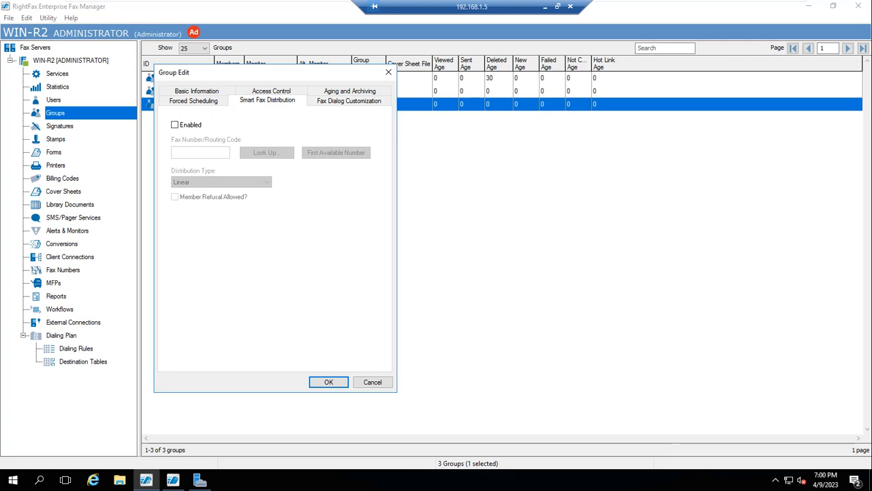
left_click(174, 125)
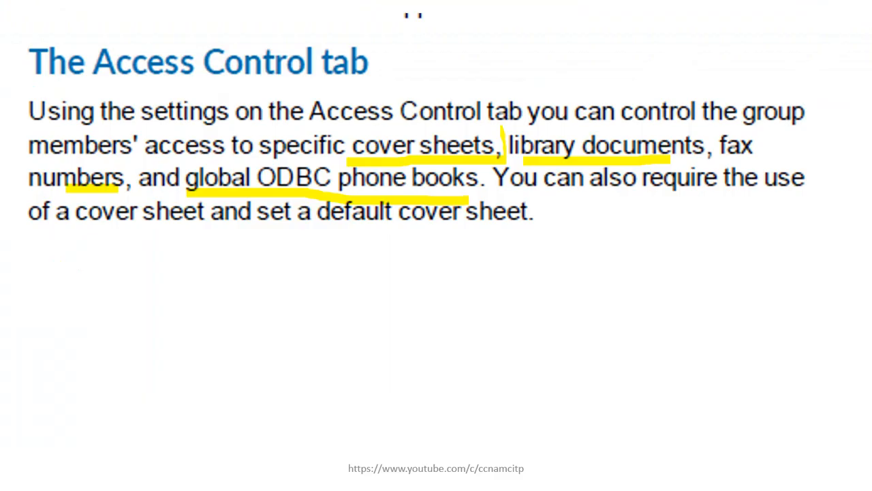